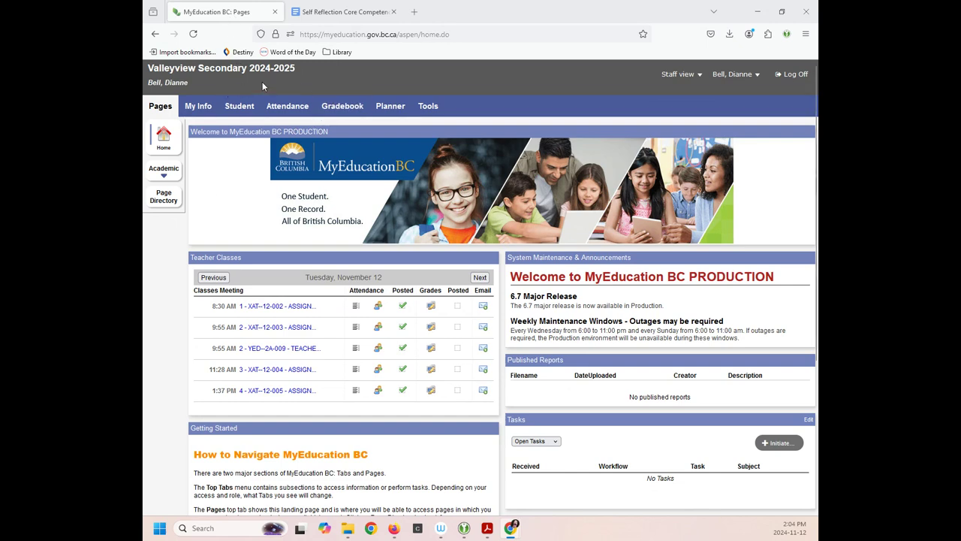
Step: Switch to the Self Reflection Core Competency document in Google Docs and publish it to the web in embed format
click(357, 15)
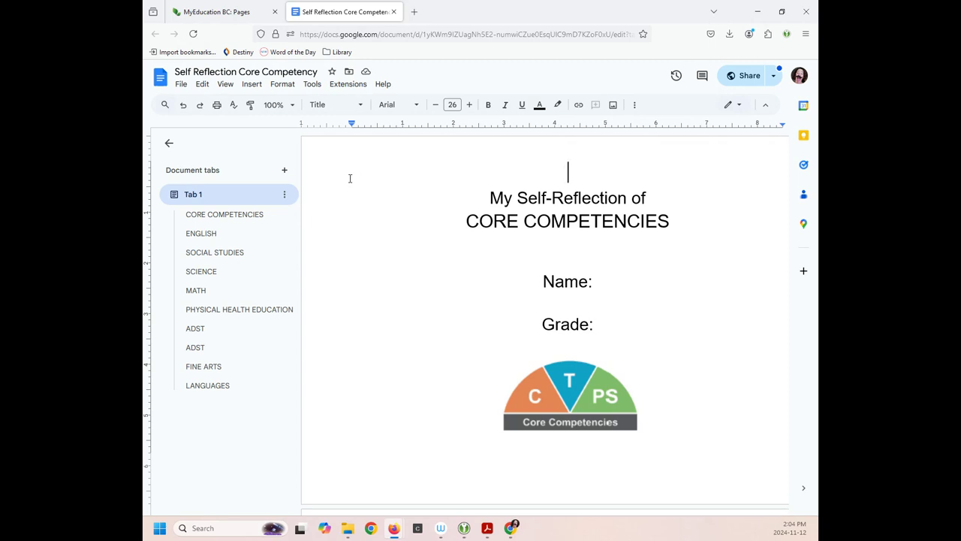
click(182, 85)
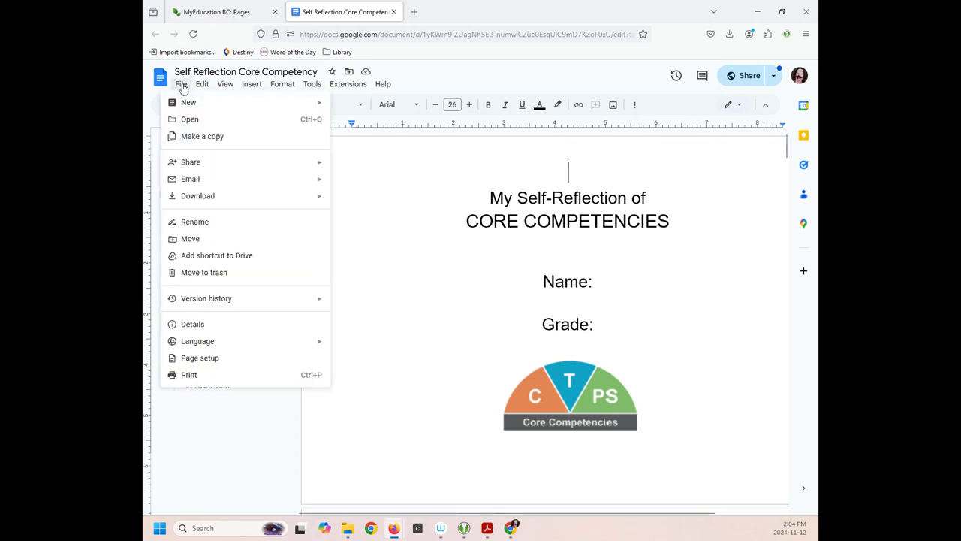
mouse_move(193, 167)
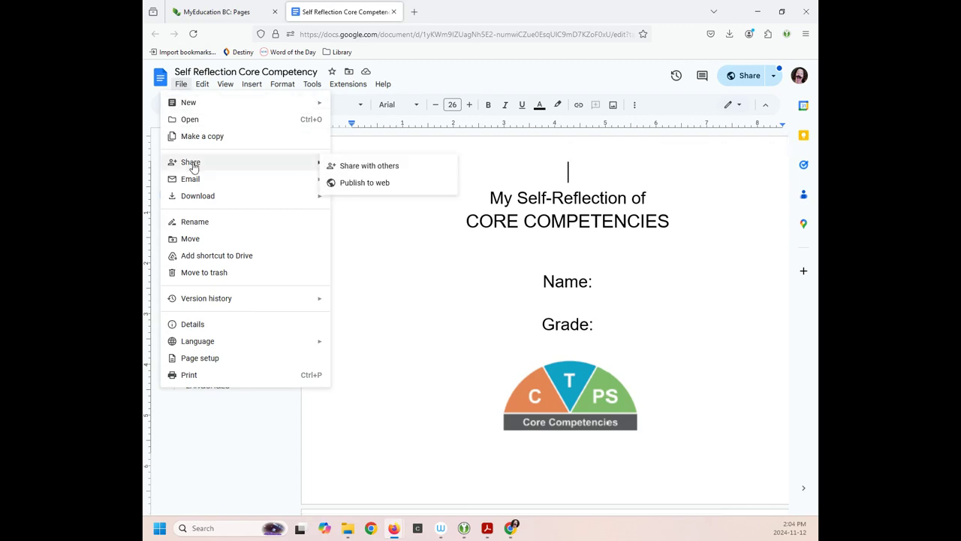
click(367, 184)
click(471, 290)
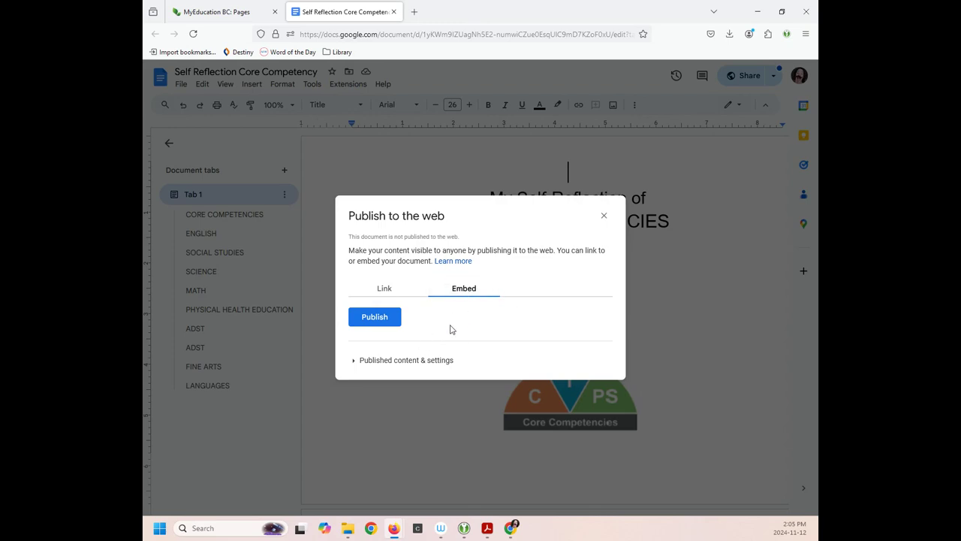
click(370, 317)
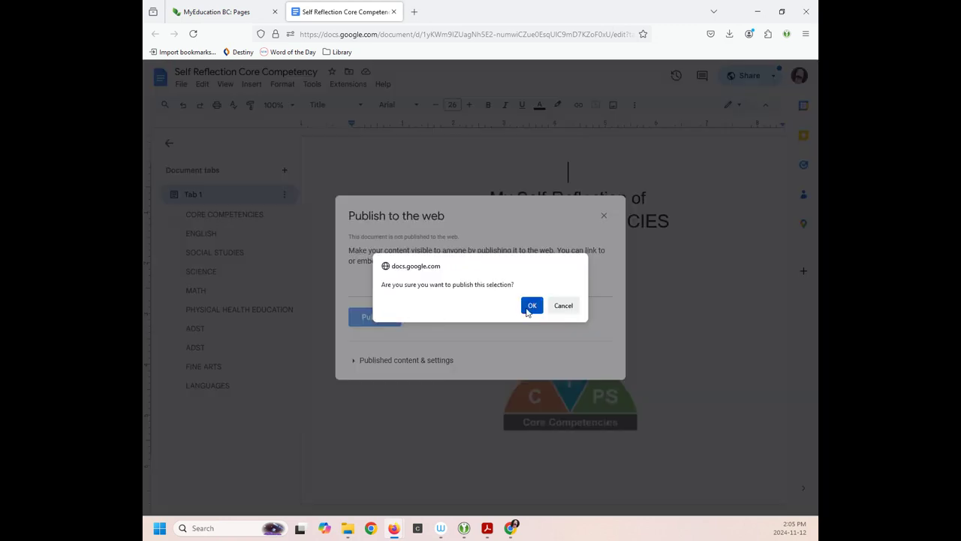
click(531, 306)
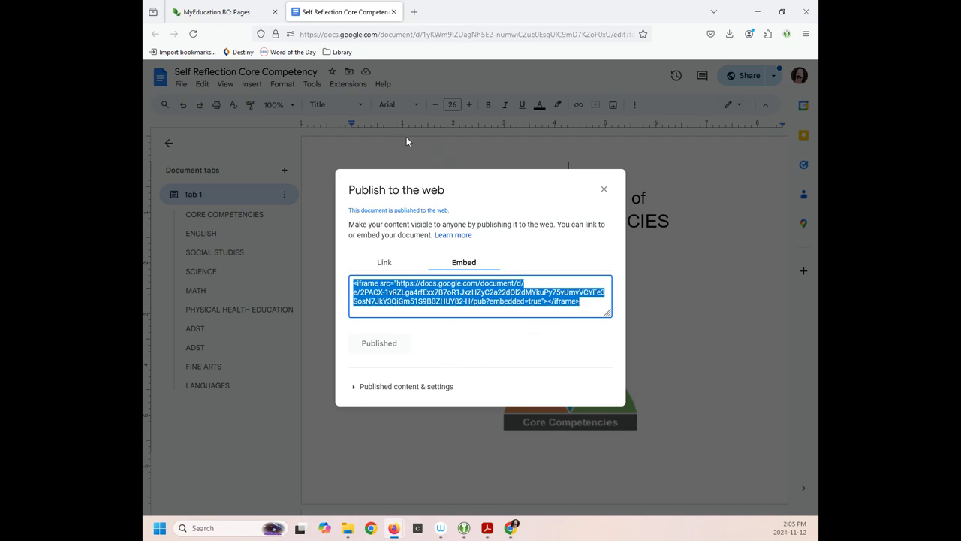
Step: Switch to MyEducation BC and open the signed-in teacher's own page from the page directory
click(216, 11)
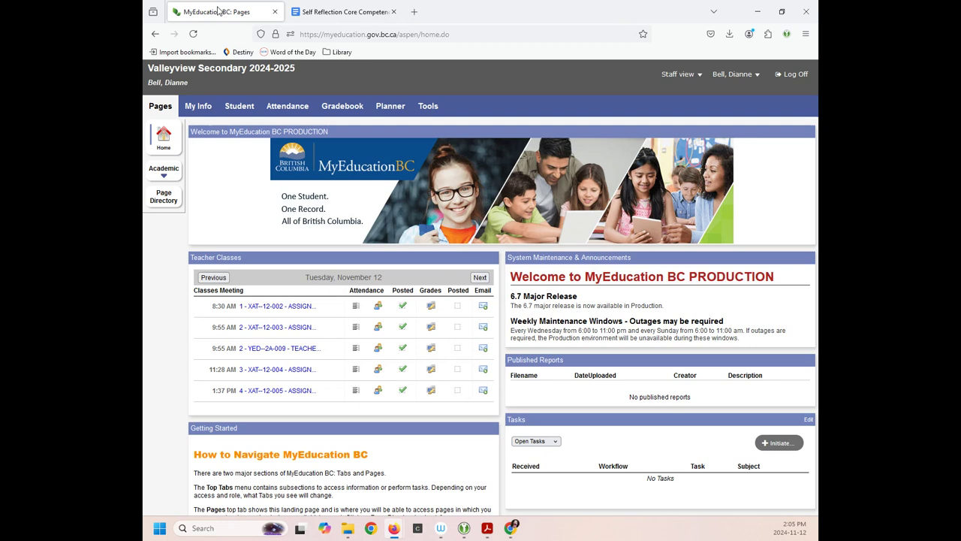
click(163, 200)
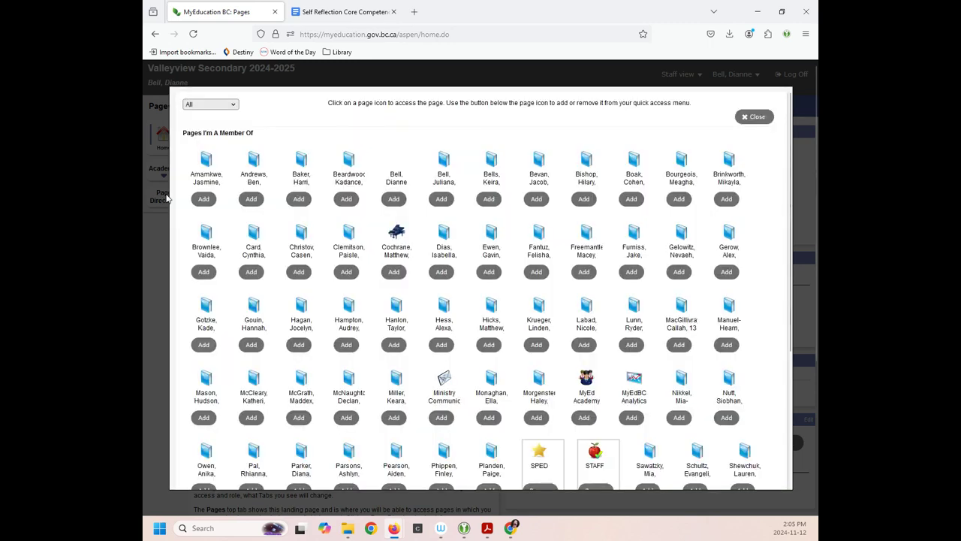
click(398, 161)
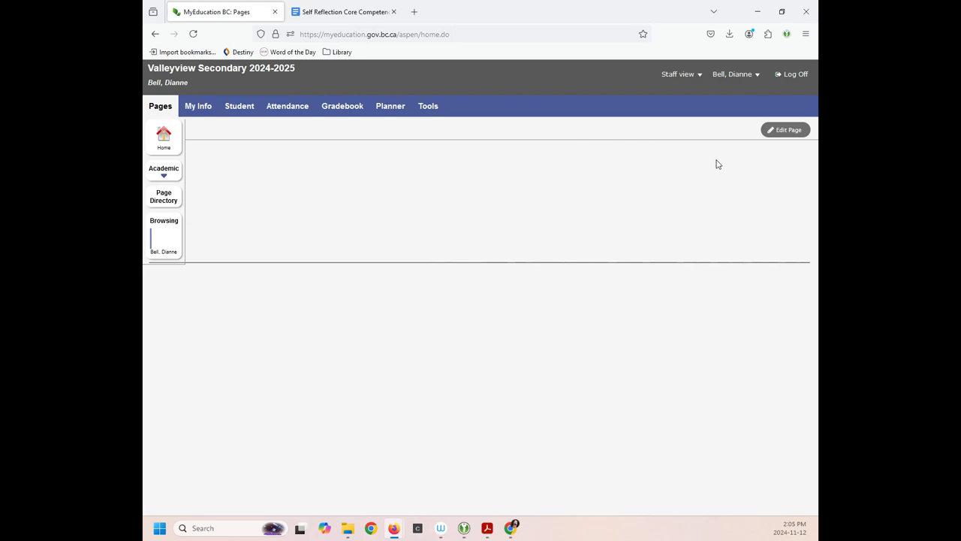
Step: Add a second tab to the page and rename the first tab "Grade 8"
click(789, 132)
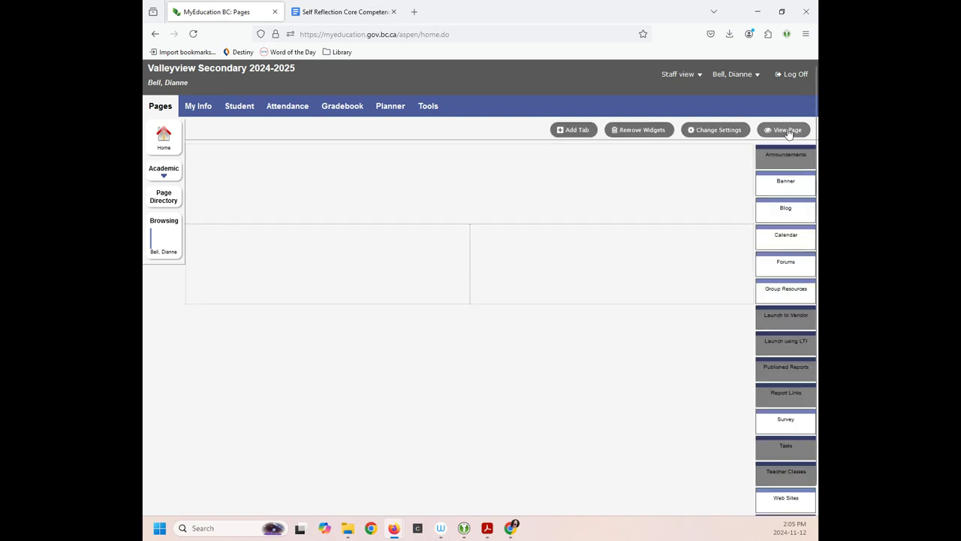
click(574, 131)
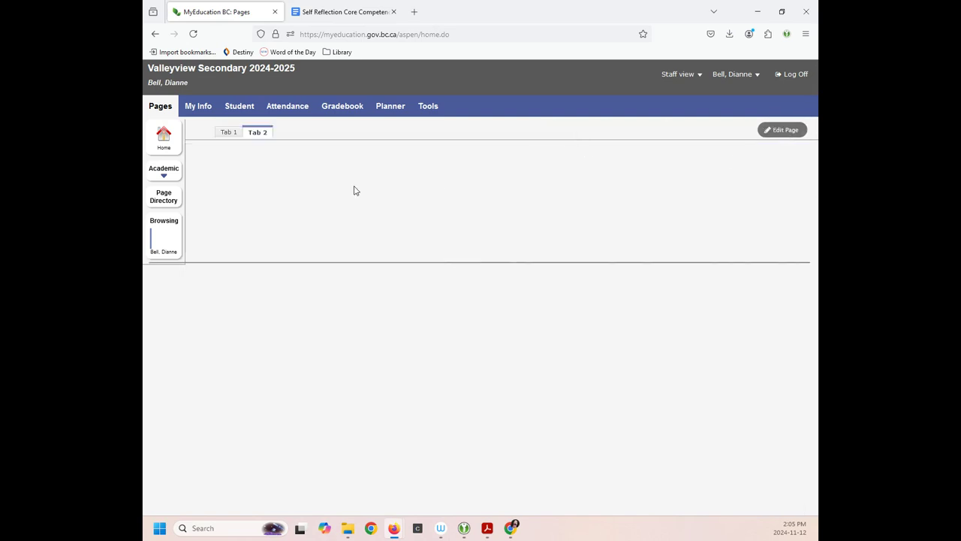
click(225, 136)
double_click(229, 136)
drag(241, 130, 211, 135)
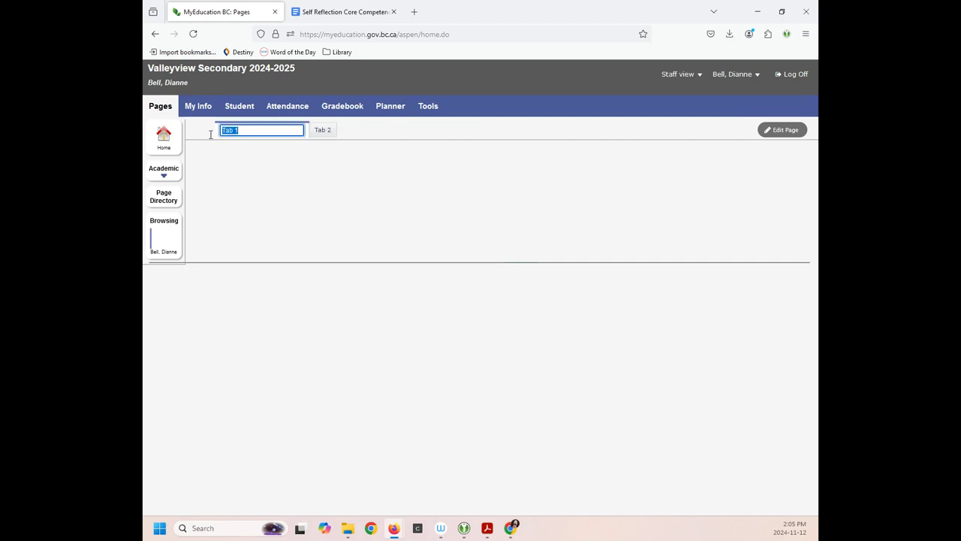
text(Grade 8)
click(329, 132)
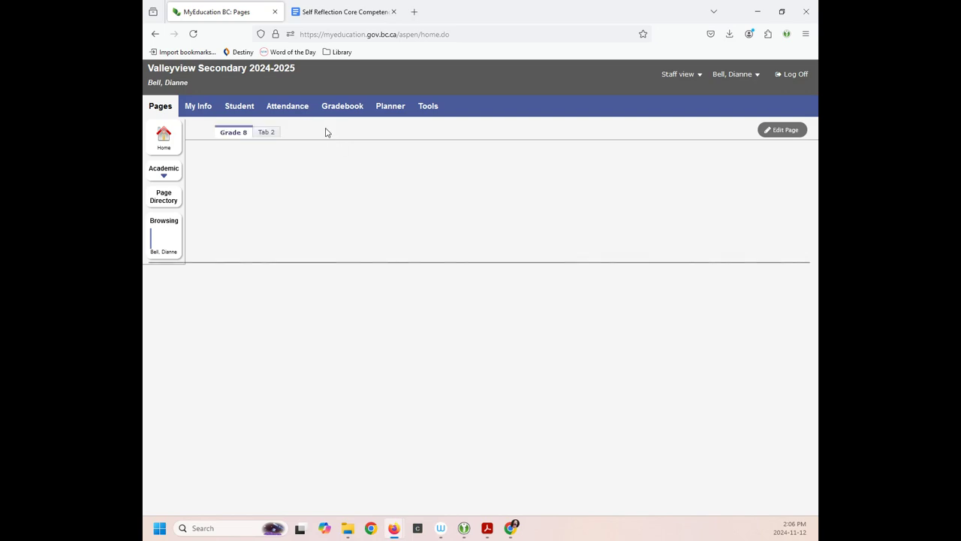
Step: Rename the second page tab "Grade 9"
click(268, 135)
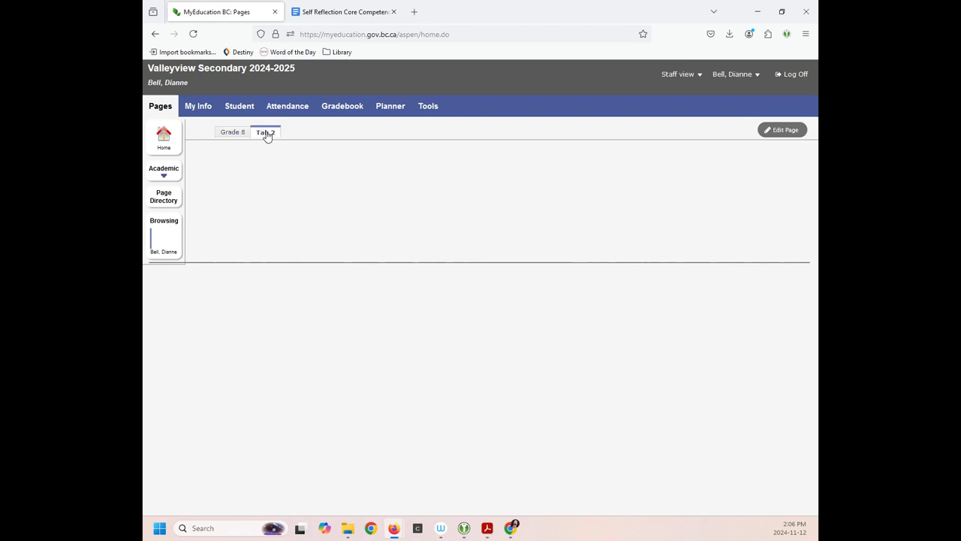
click(268, 134)
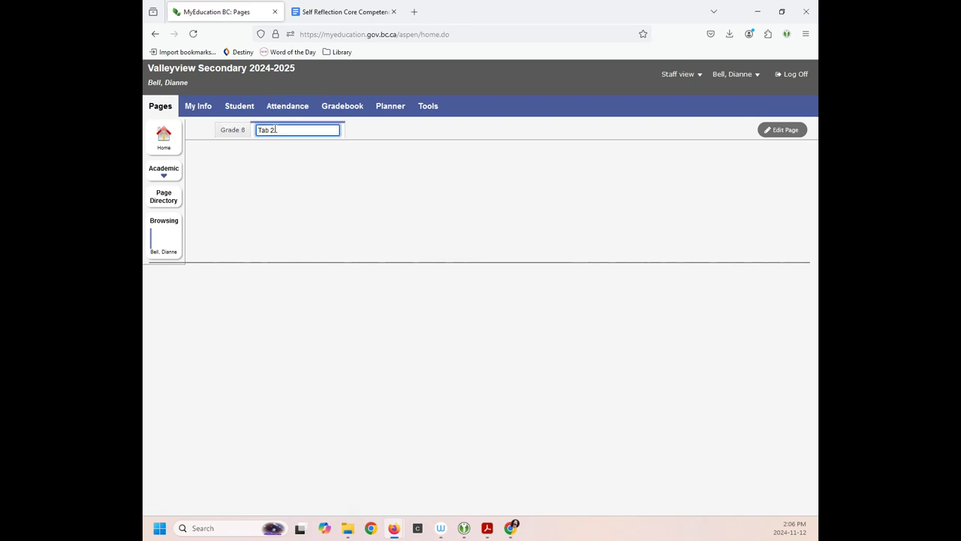
drag(275, 130, 257, 132)
text(Grade 9)
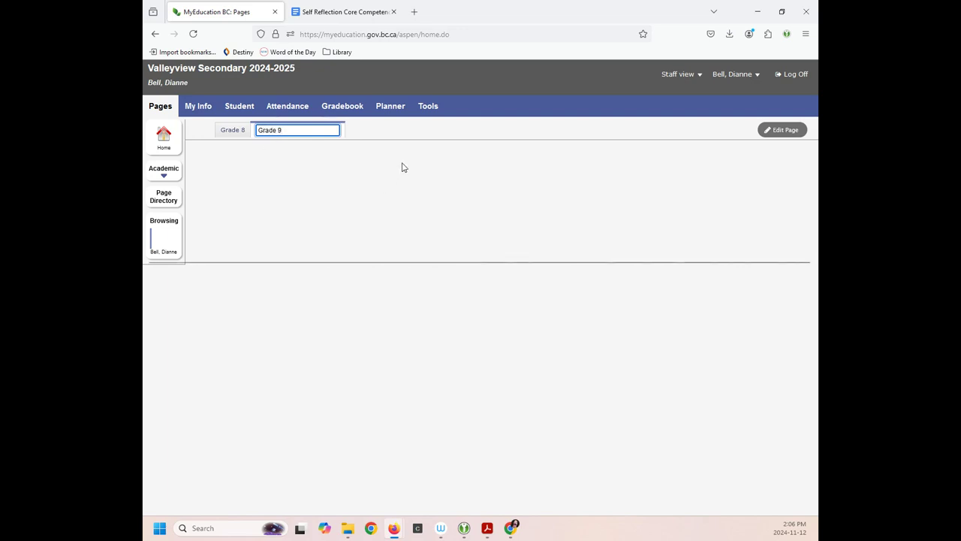
key(Return)
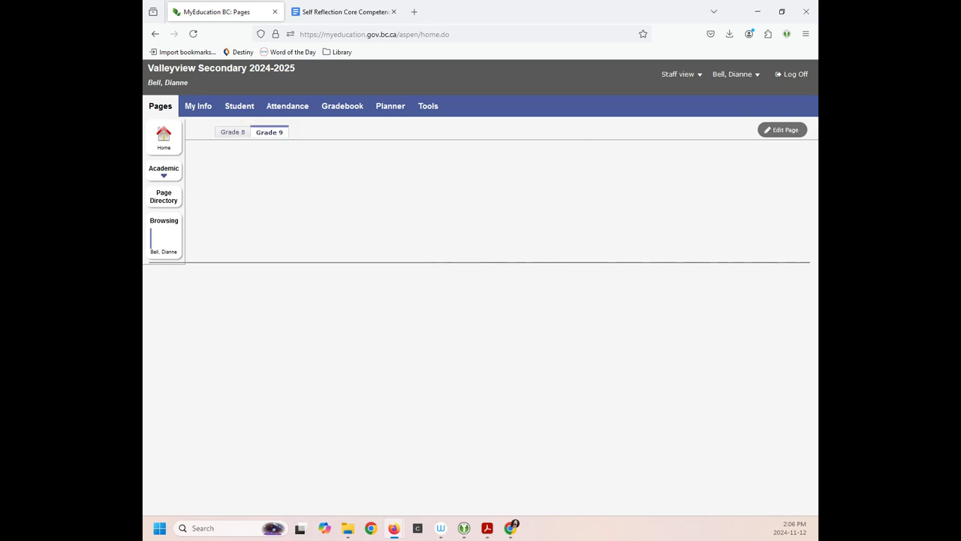
Step: Add a third tab to the page and name it "Grade 10"
click(779, 130)
click(506, 131)
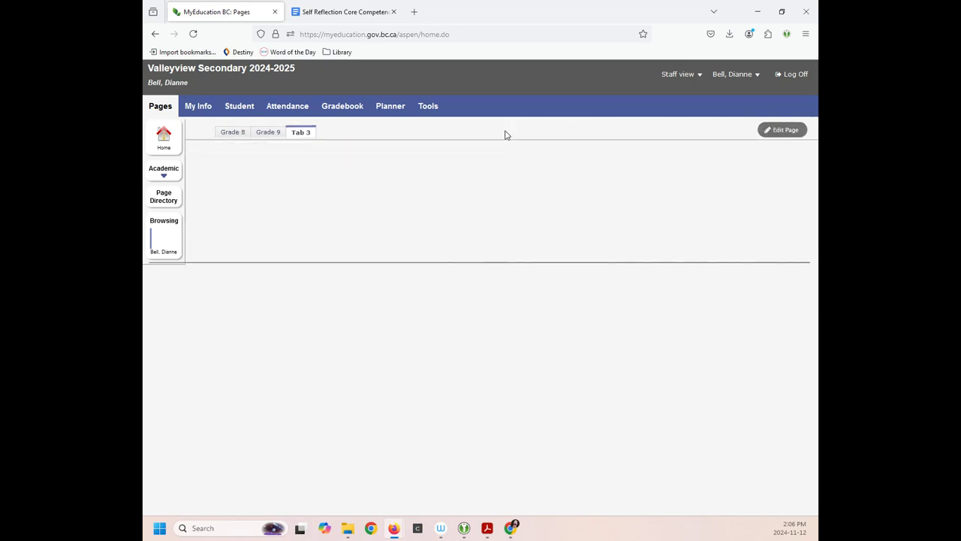
double_click(300, 135)
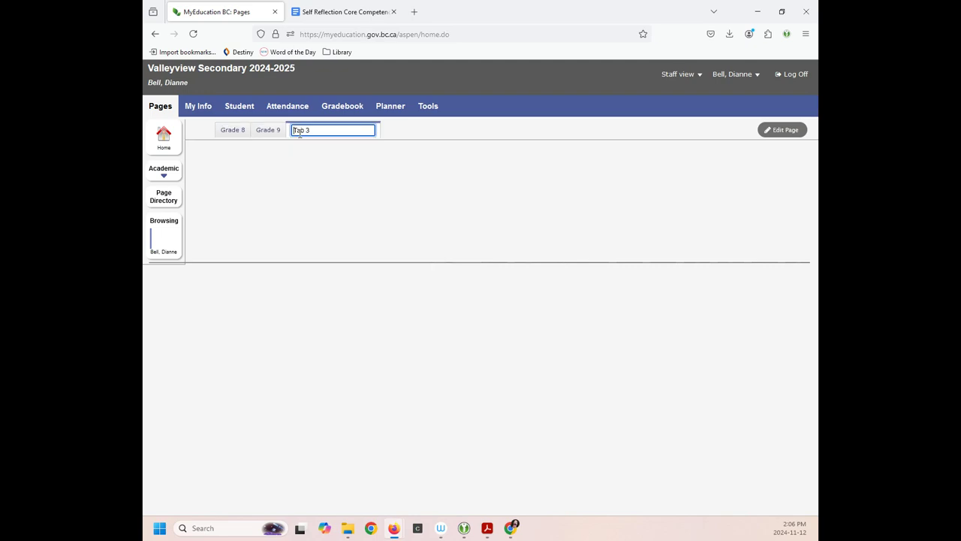
drag(310, 130, 288, 133)
text(Grade 10)
click(781, 132)
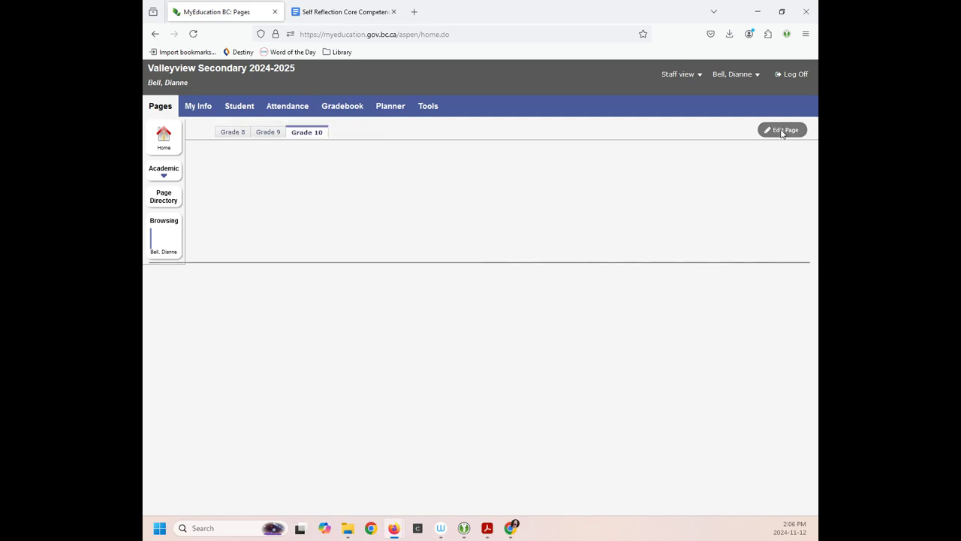
Step: Add a fourth tab to the page and name it "Grade 11"
click(507, 131)
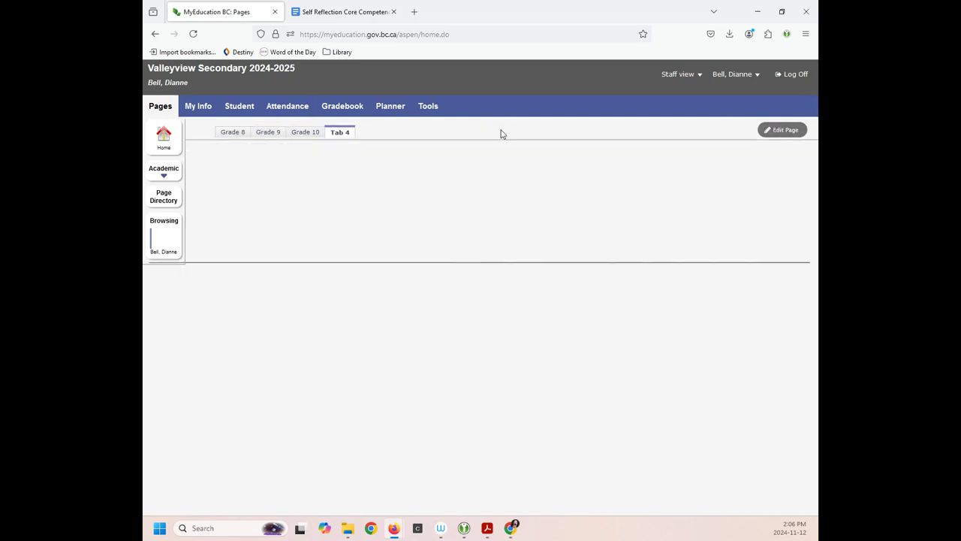
double_click(344, 136)
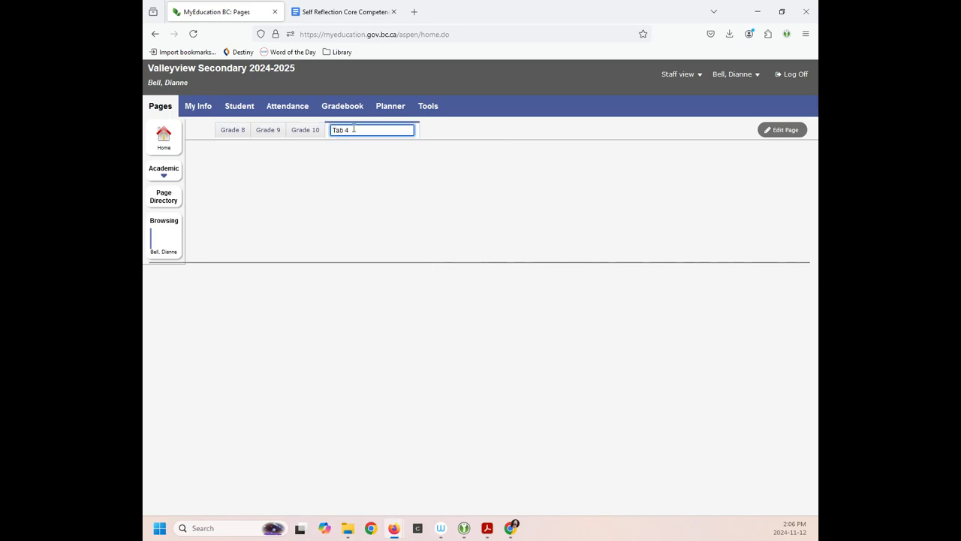
drag(353, 129, 334, 130)
text(Grade 11)
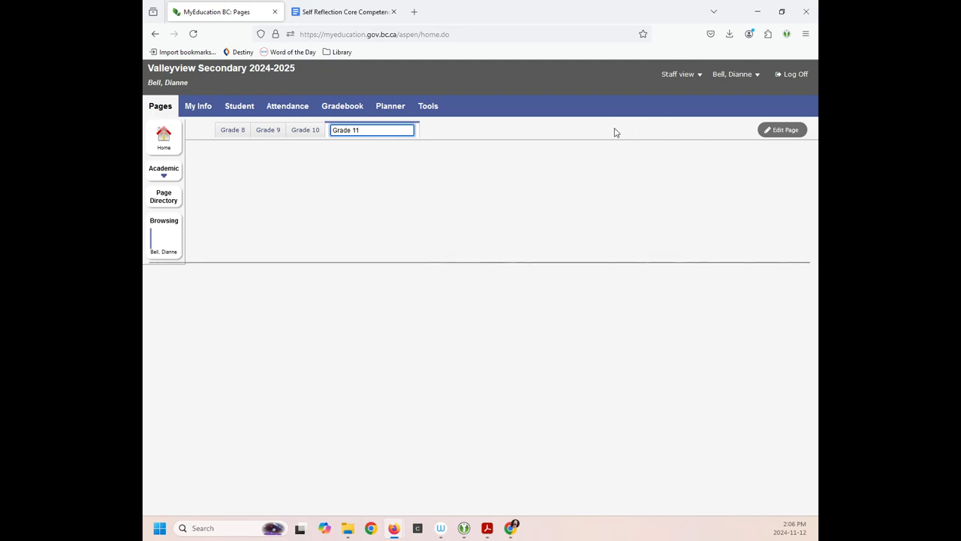
click(559, 133)
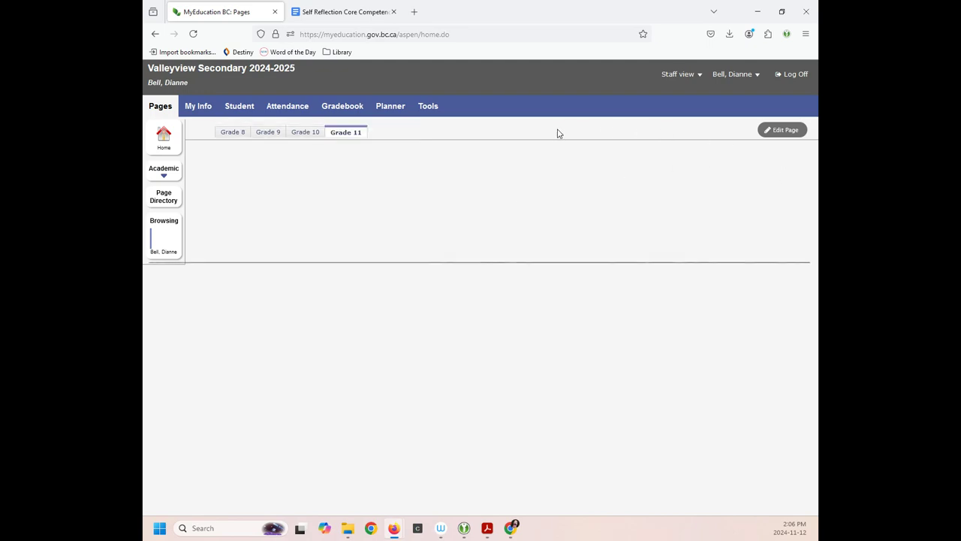
Step: Add a fifth tab to the page and name it "Grade 12"
click(784, 131)
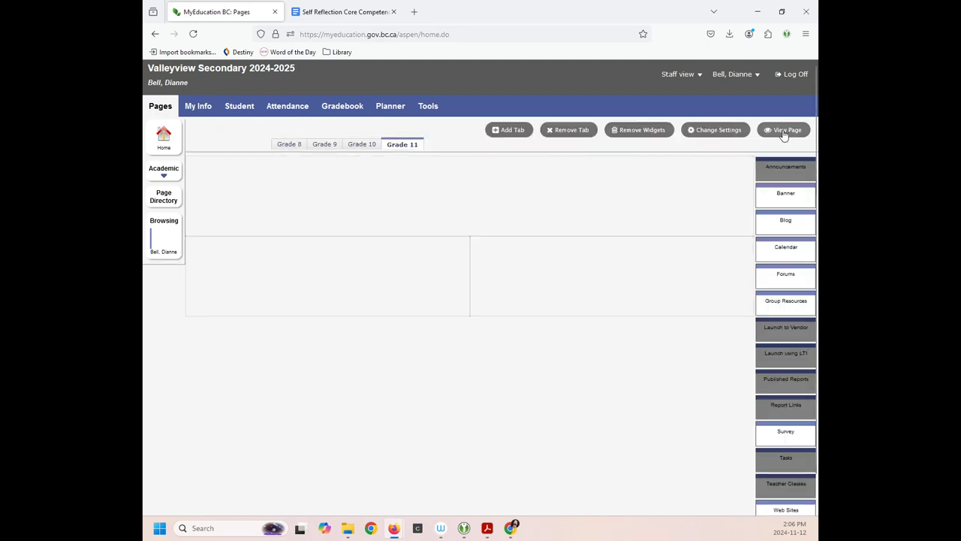
click(508, 136)
double_click(379, 134)
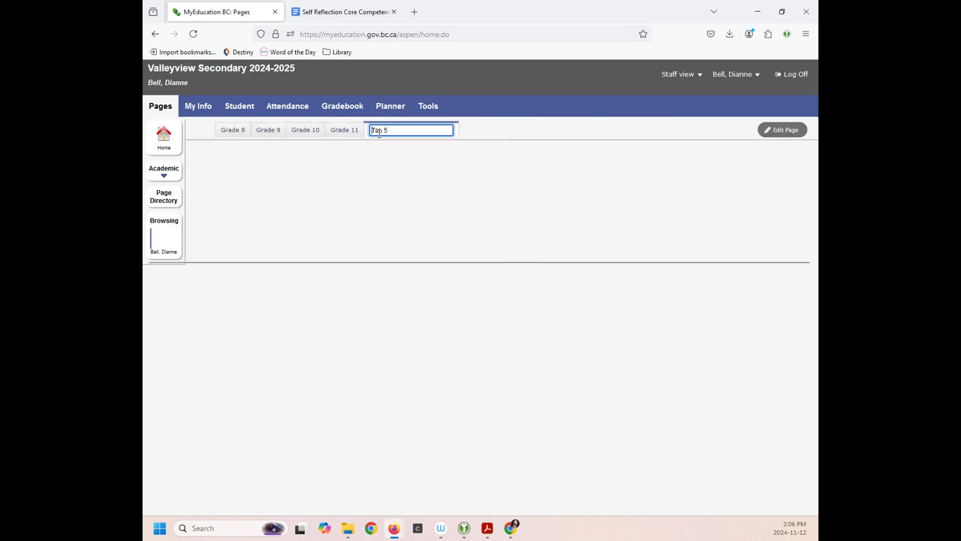
drag(390, 130, 366, 130)
text(Grade 12)
drag(234, 132, 449, 147)
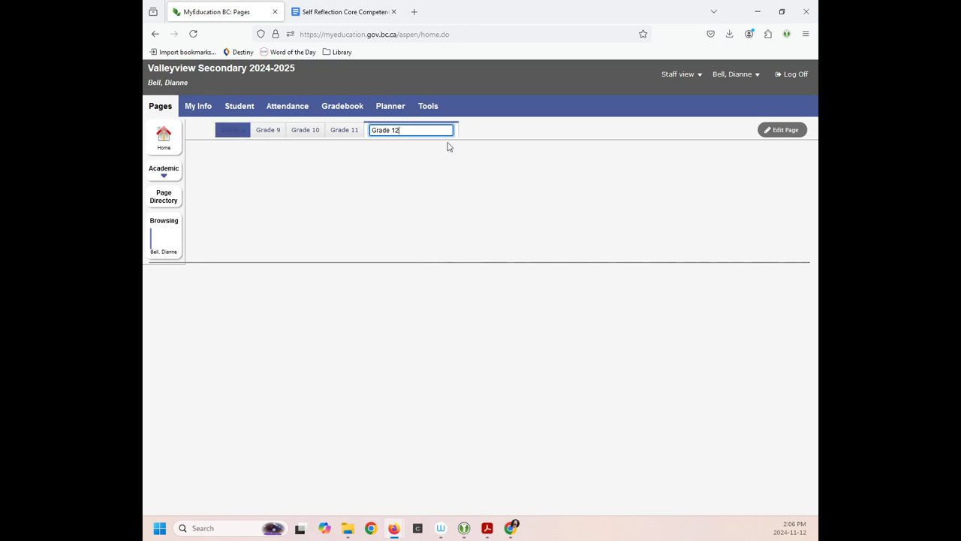
Step: Place a Blog widget in the full-width area of the Grade 8 tab
click(233, 135)
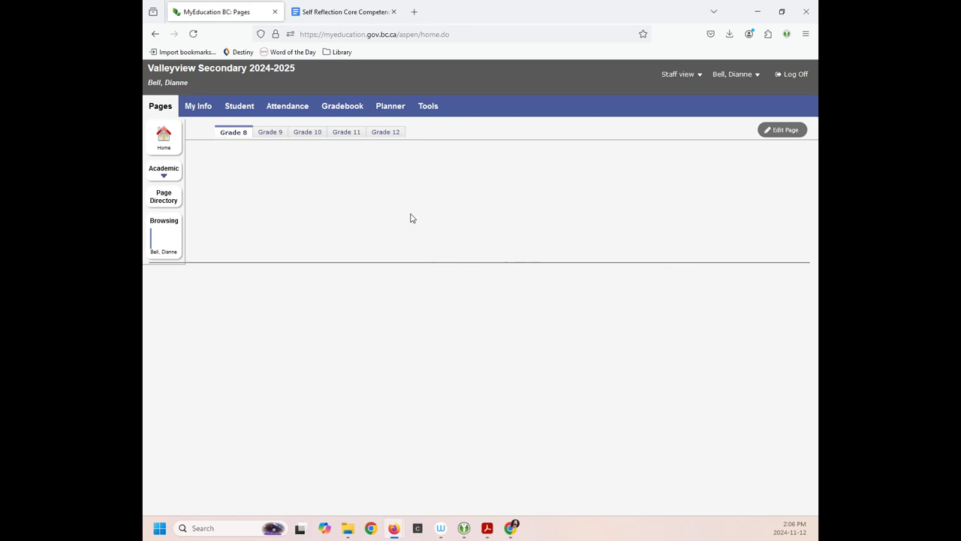
click(784, 131)
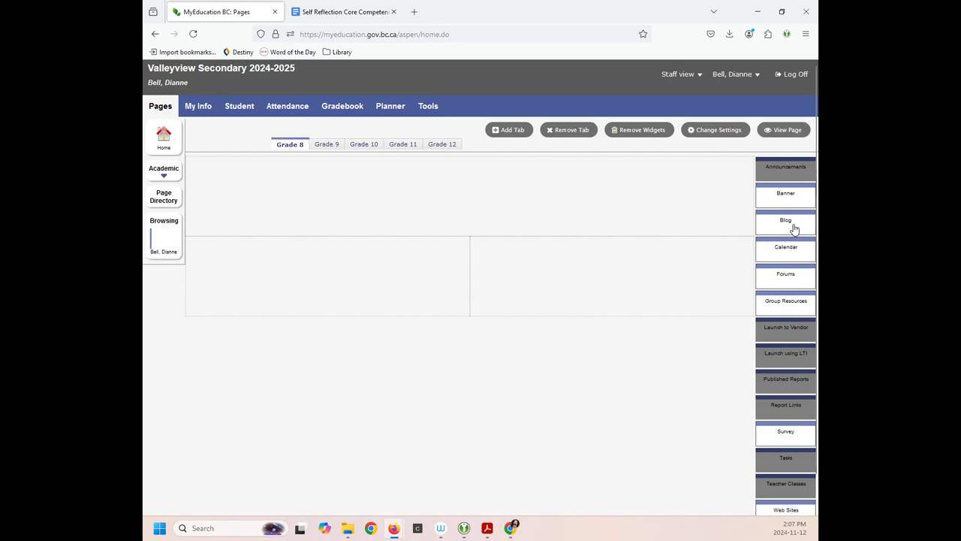
drag(794, 226, 355, 192)
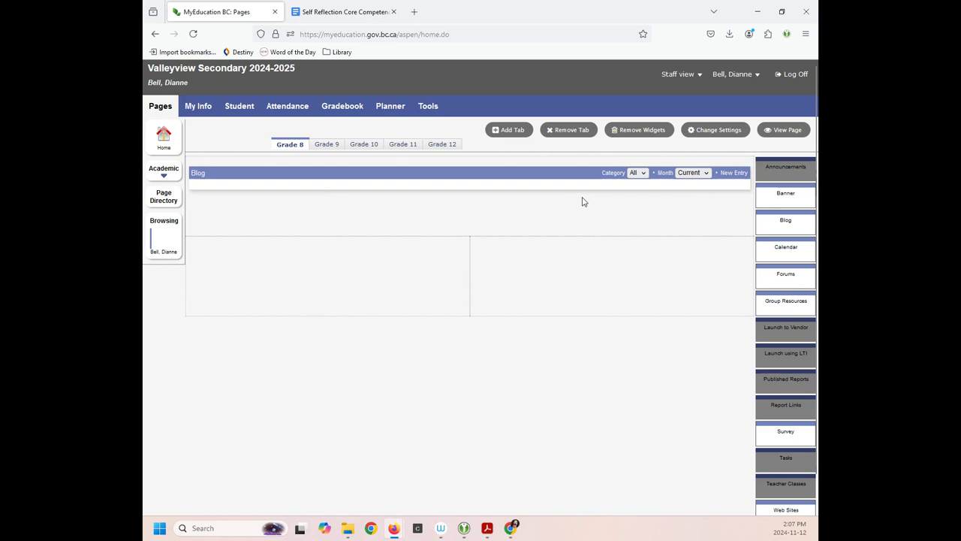
Step: Create a new blog entry titled "Self-Reflection Core Competency" on the Grade 8 tab
click(734, 173)
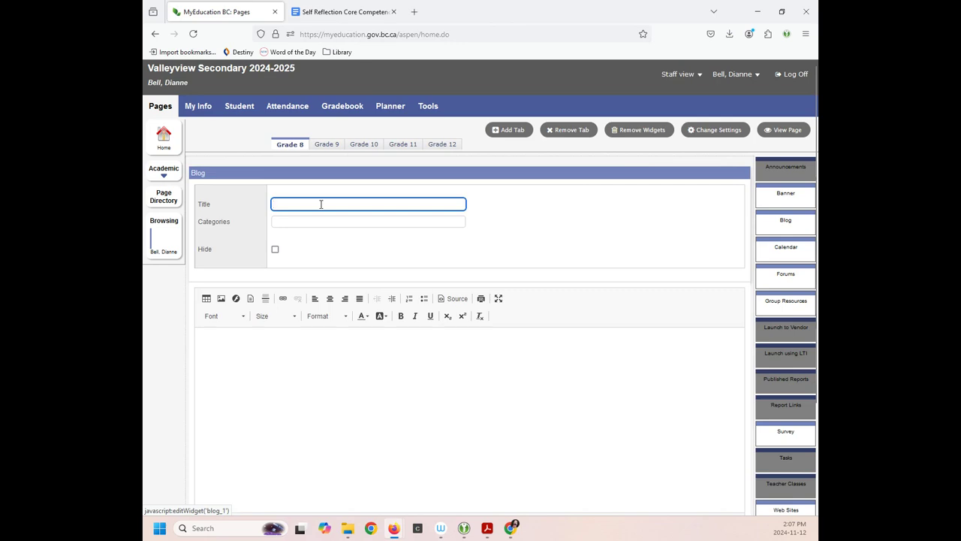
text(Self)
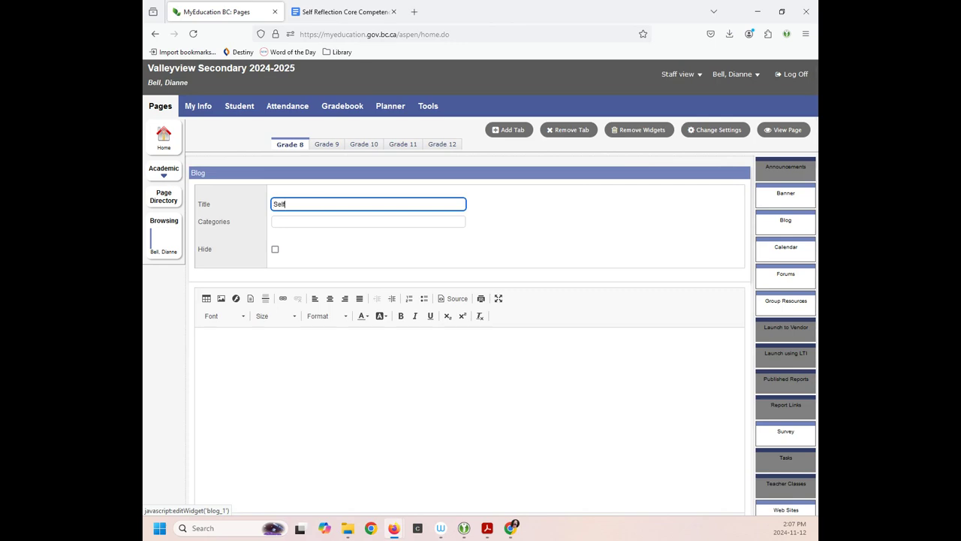
text(-Reflection)
text(Core Competency)
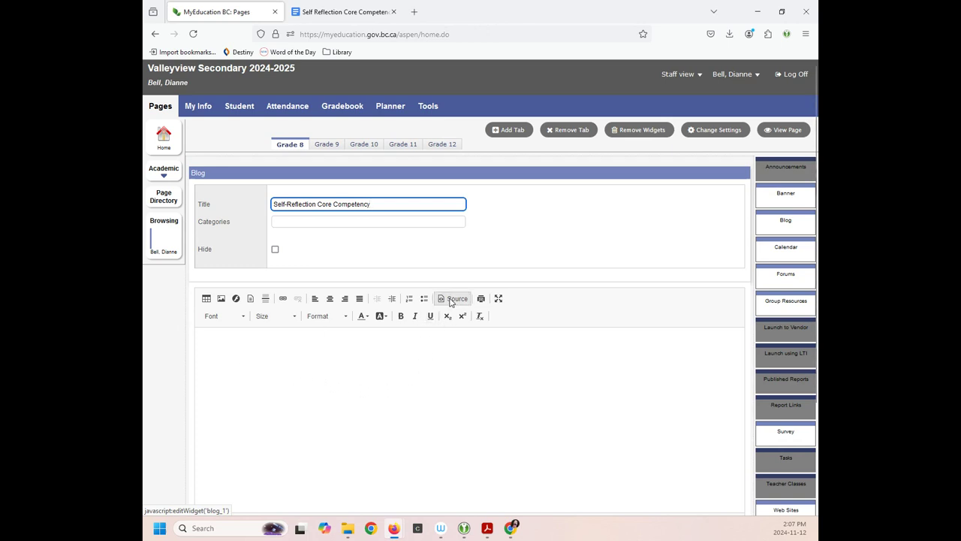
Step: Insert the published Google document's iframe embed code into the HTML source of the blog entry
click(454, 299)
click(238, 358)
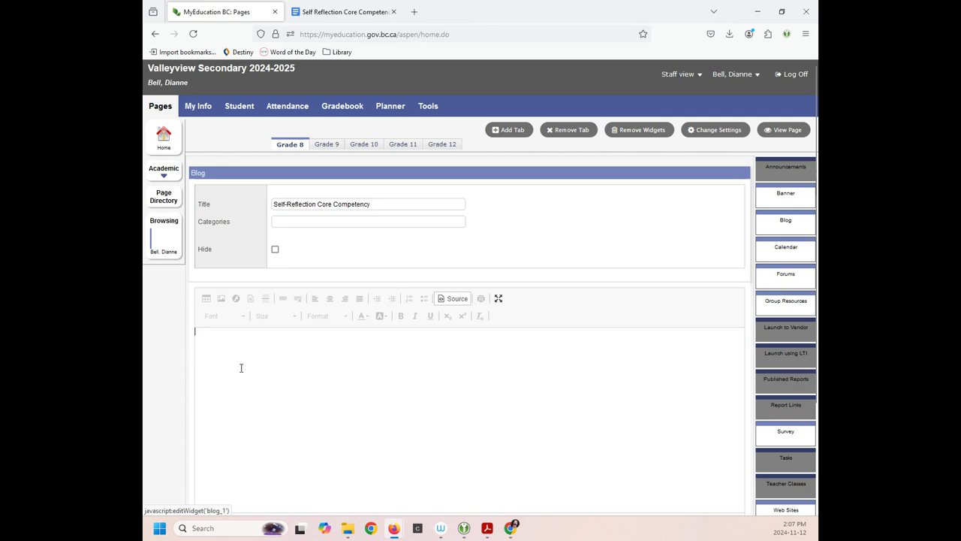
text(<iframe src="https://docs.google.com/document/d/e/2PACX-1vRZLga4rfExx7B7oRlJxzHZyC2a22d0l2dMYkuPy75vUmvVCYFe3SosN7JkY3QiGm51S9BBZHUY82-H/pub?embedded=true"></iframe>)
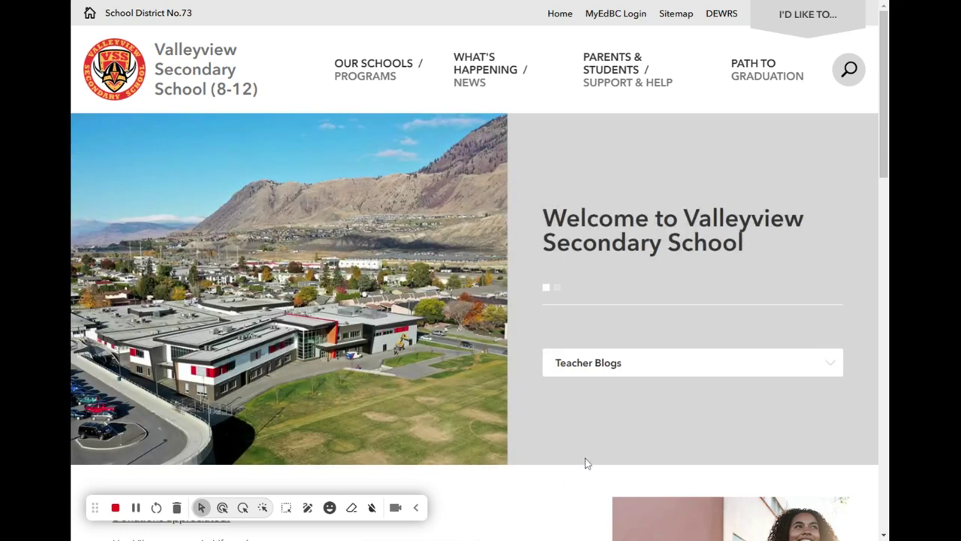
Step: Copy the Google Doc code patch frameborder="0" width="1000" height="650" from the Core Competency page of the Valleyview Secondary School website
mouse_move(621, 78)
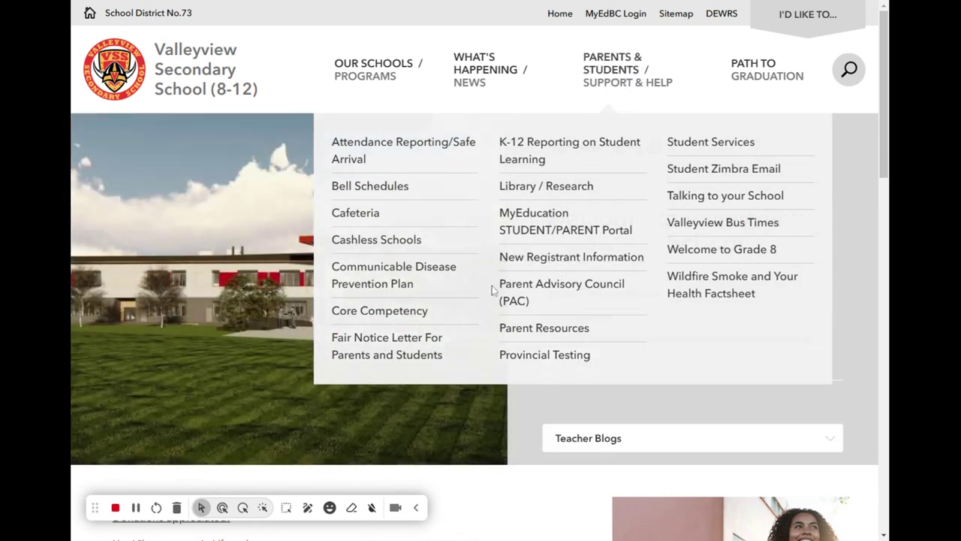
click(402, 317)
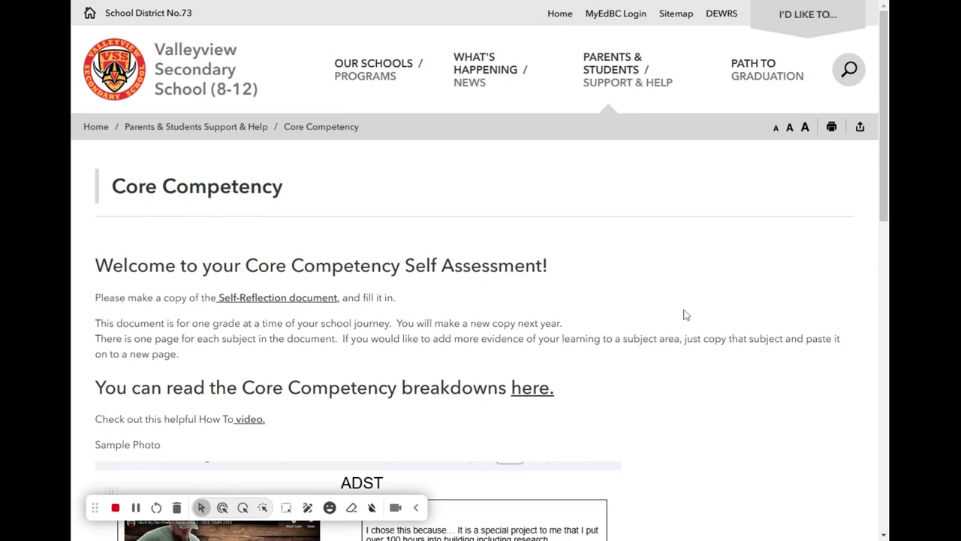
scroll(685, 314, down, 5)
scroll(685, 315, down, 3)
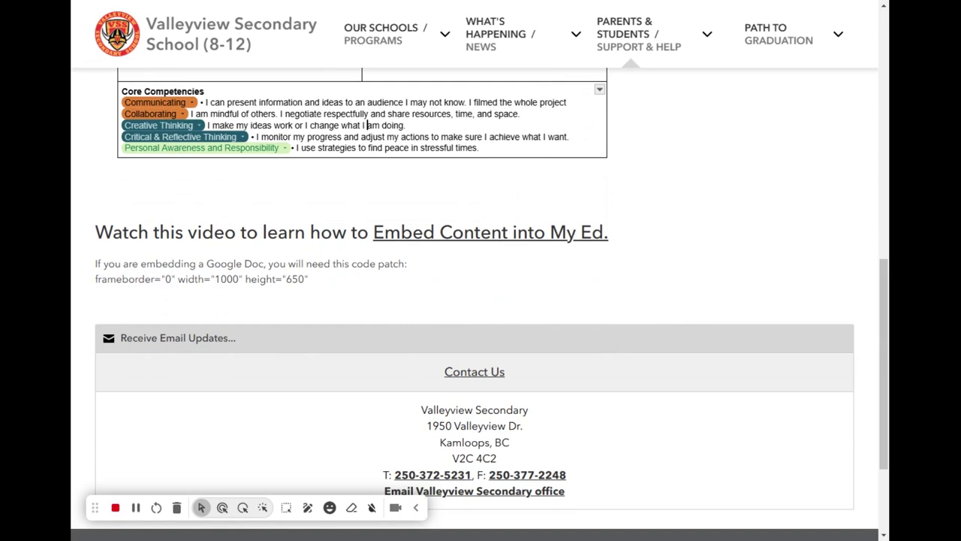
drag(95, 278, 315, 290)
key(ctrl+c)
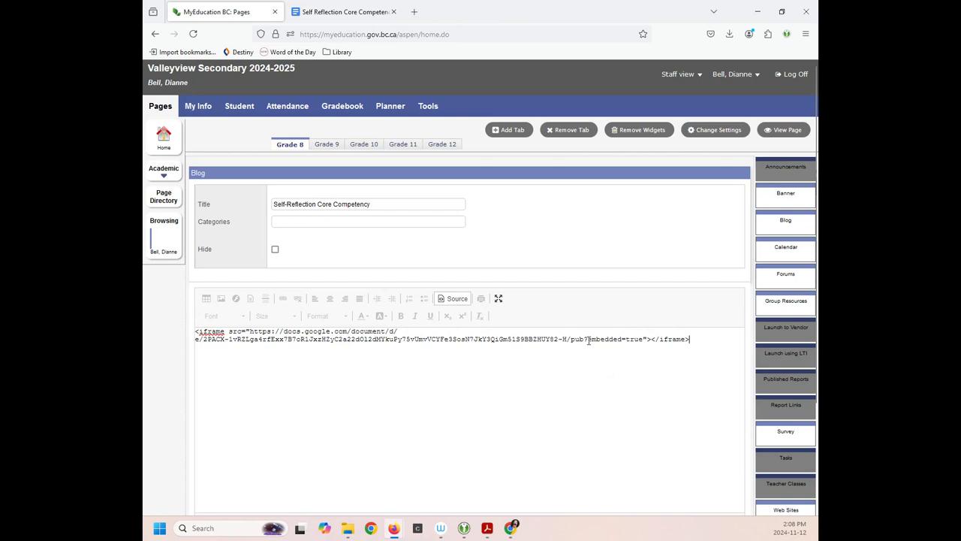
Step: Replace embedded=true" in the blog entry's iframe code with frameborder="0" width="1000" height="650" and save the entry
drag(589, 341, 648, 342)
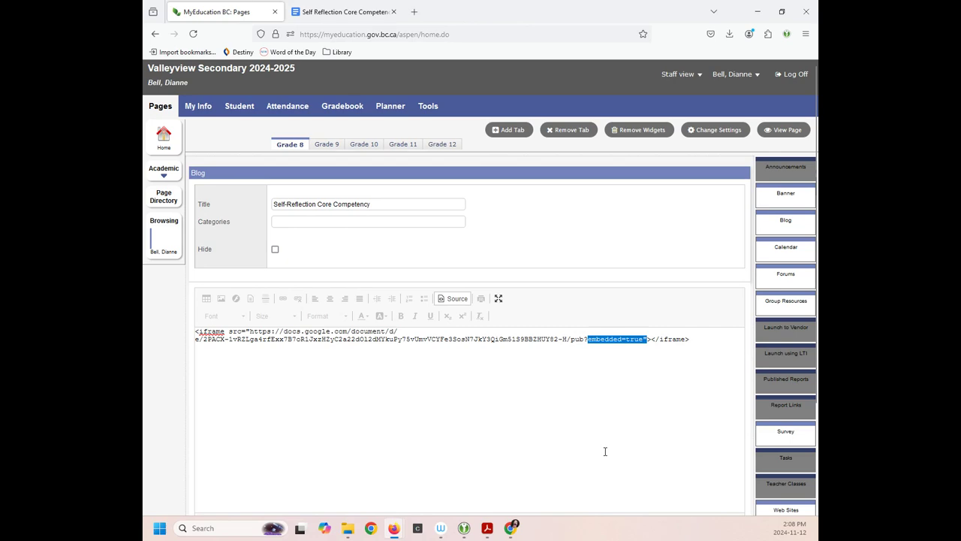
key(ctrl+v)
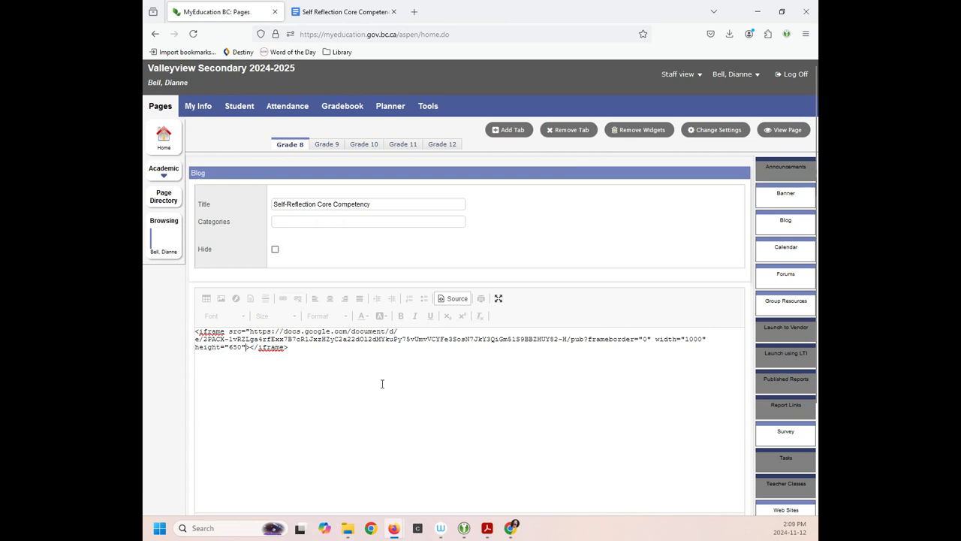
scroll(381, 387, down, 3)
click(204, 441)
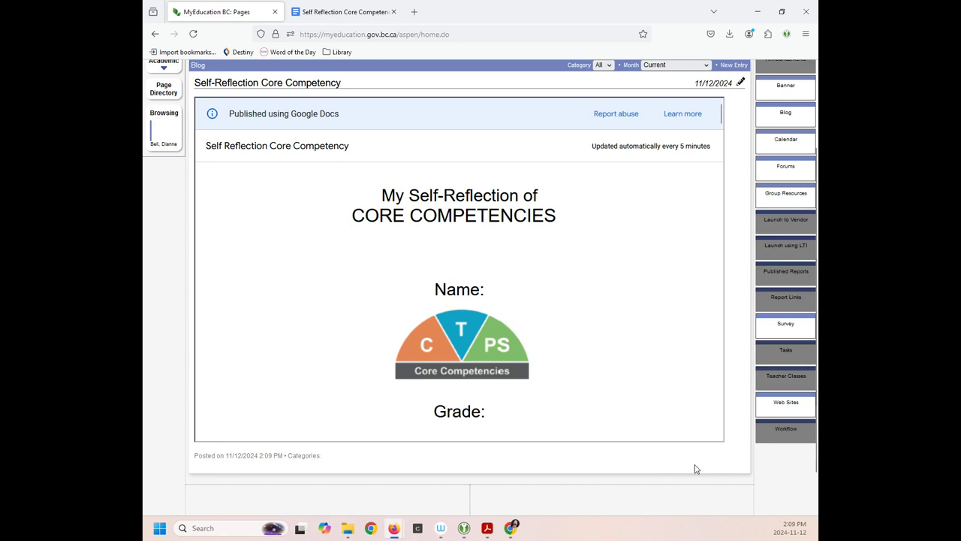
scroll(695, 469, up, 3)
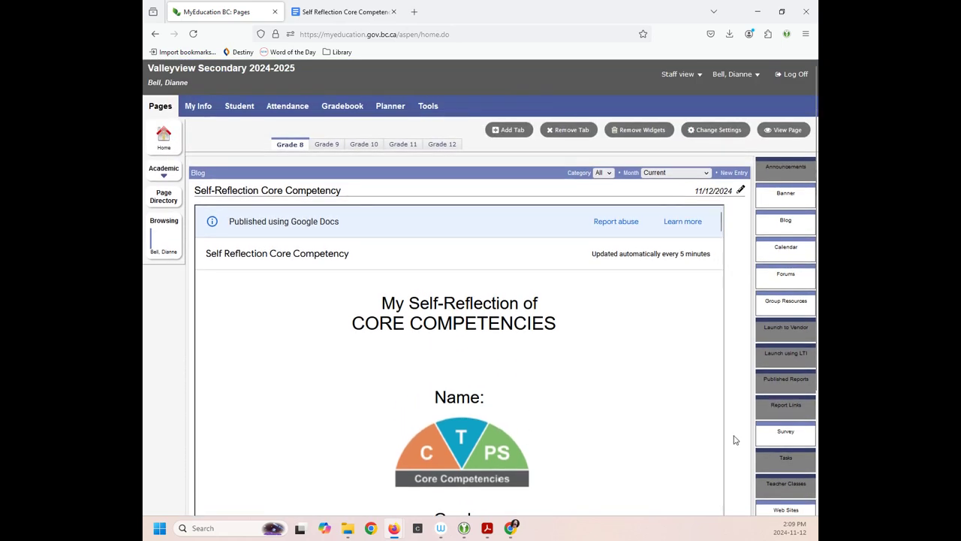